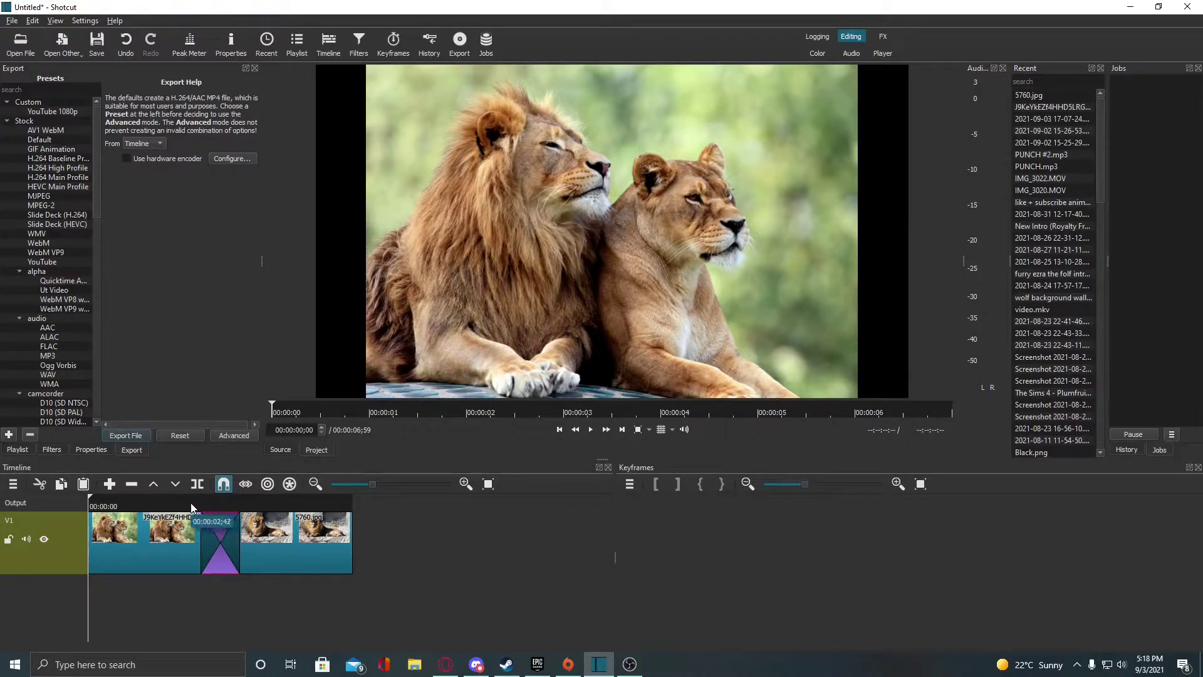
- Start playing the two-clip lion slideshow
click(590, 430)
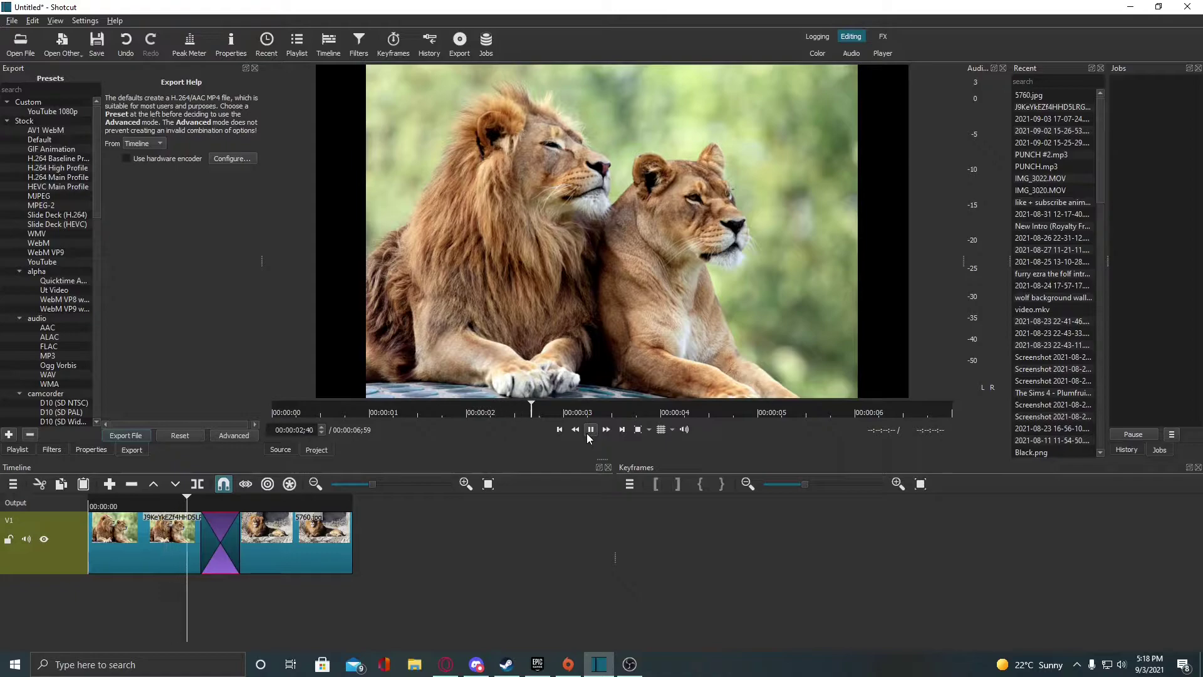
- Pause playback, check the crossfade at and before the transition, and select the first lion clip
click(590, 430)
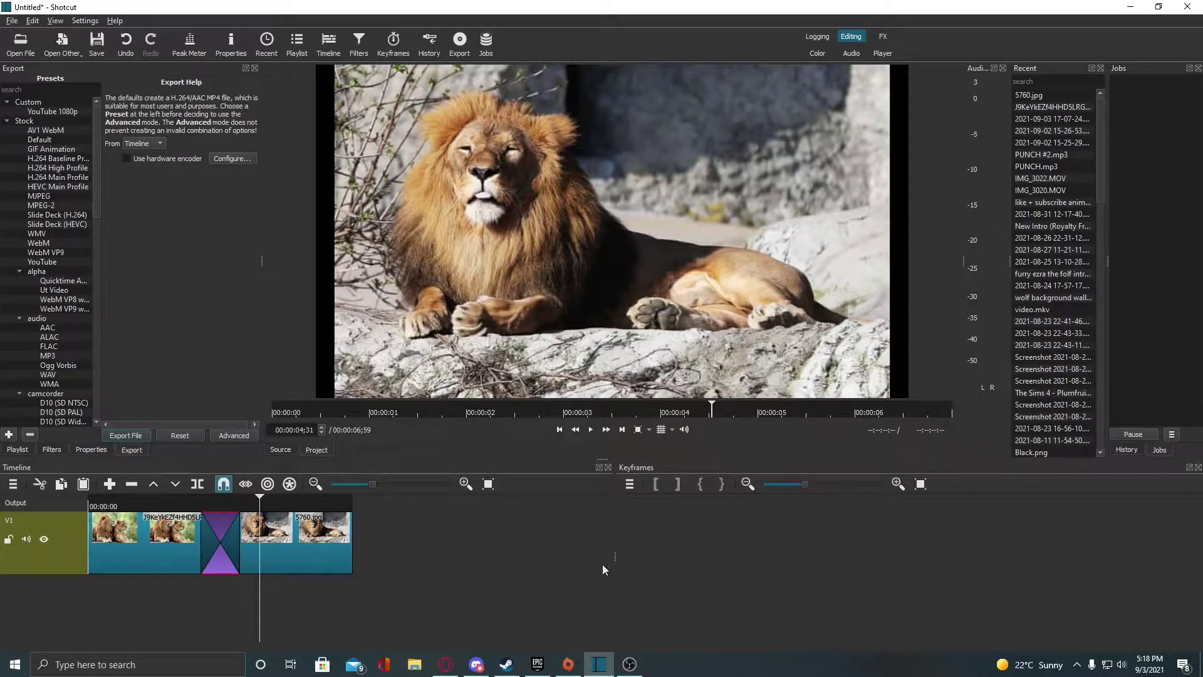
click(224, 511)
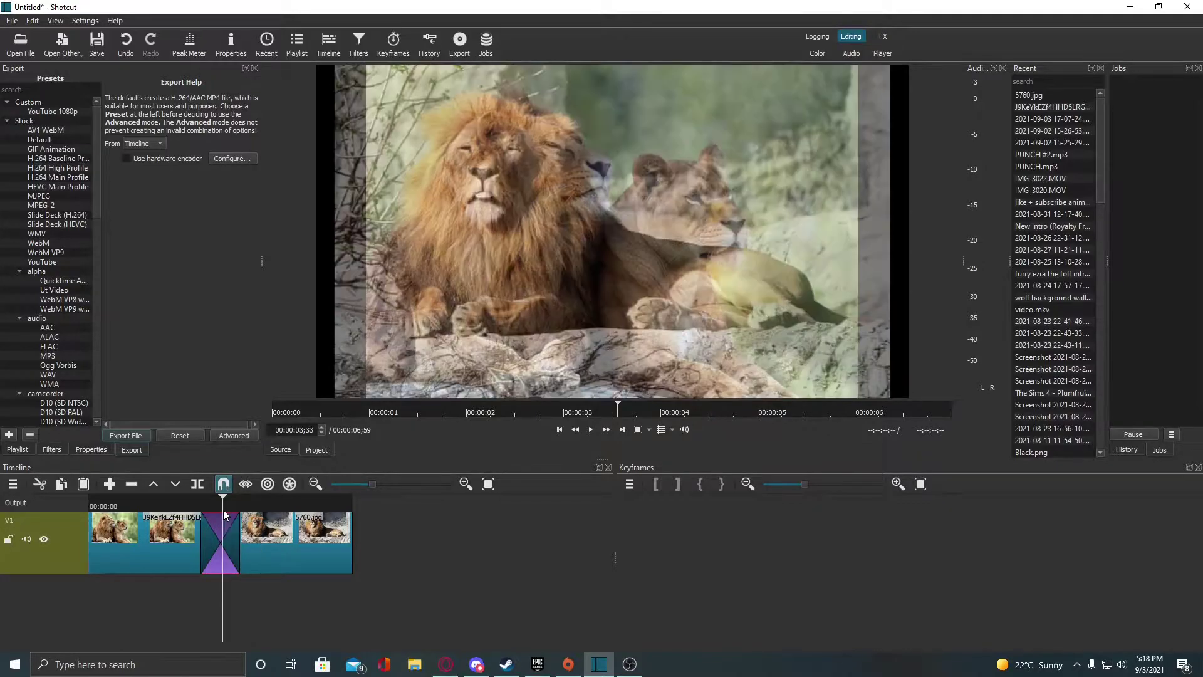
click(147, 520)
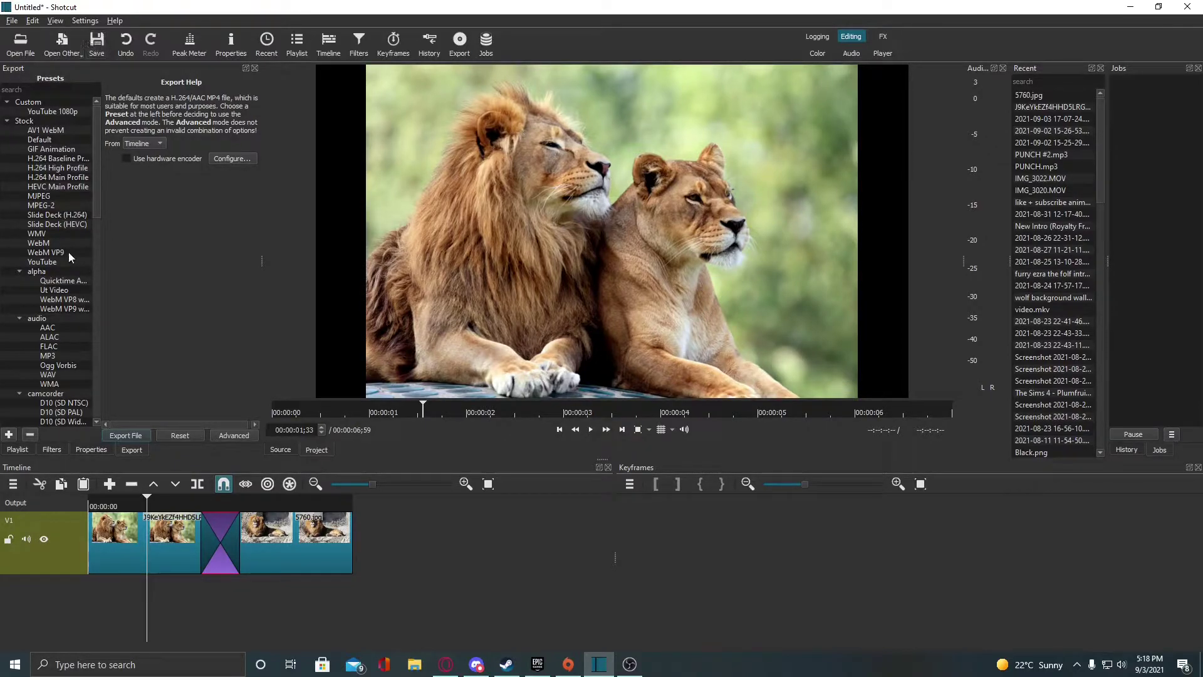
click(156, 539)
- Select the 5760.jpg clip and apply the YouTube export preset (mp4, 1920x1080, 59.94 fps) with advanced settings shown
click(325, 554)
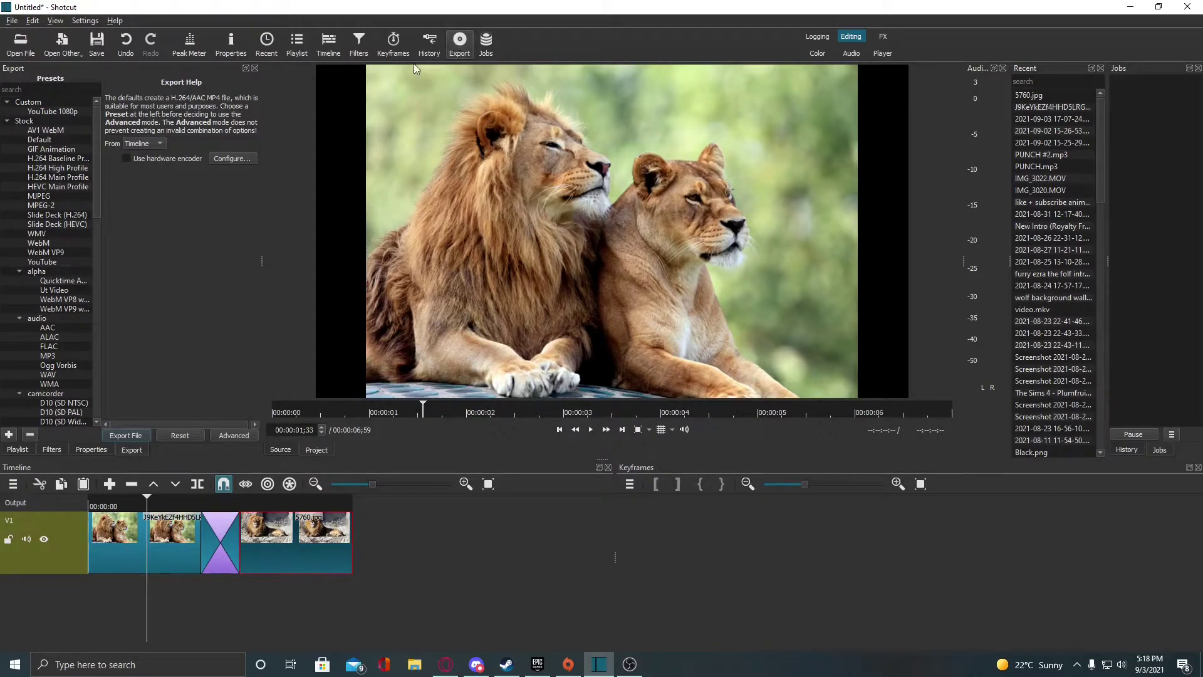
click(52, 263)
click(53, 141)
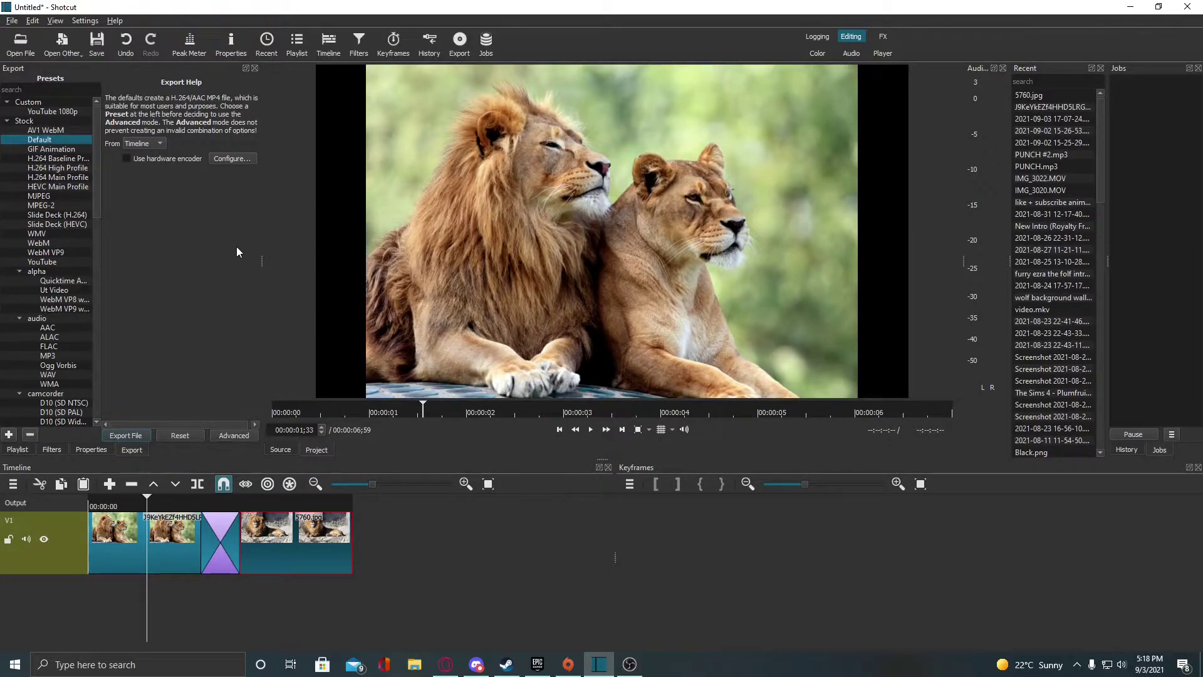
click(42, 262)
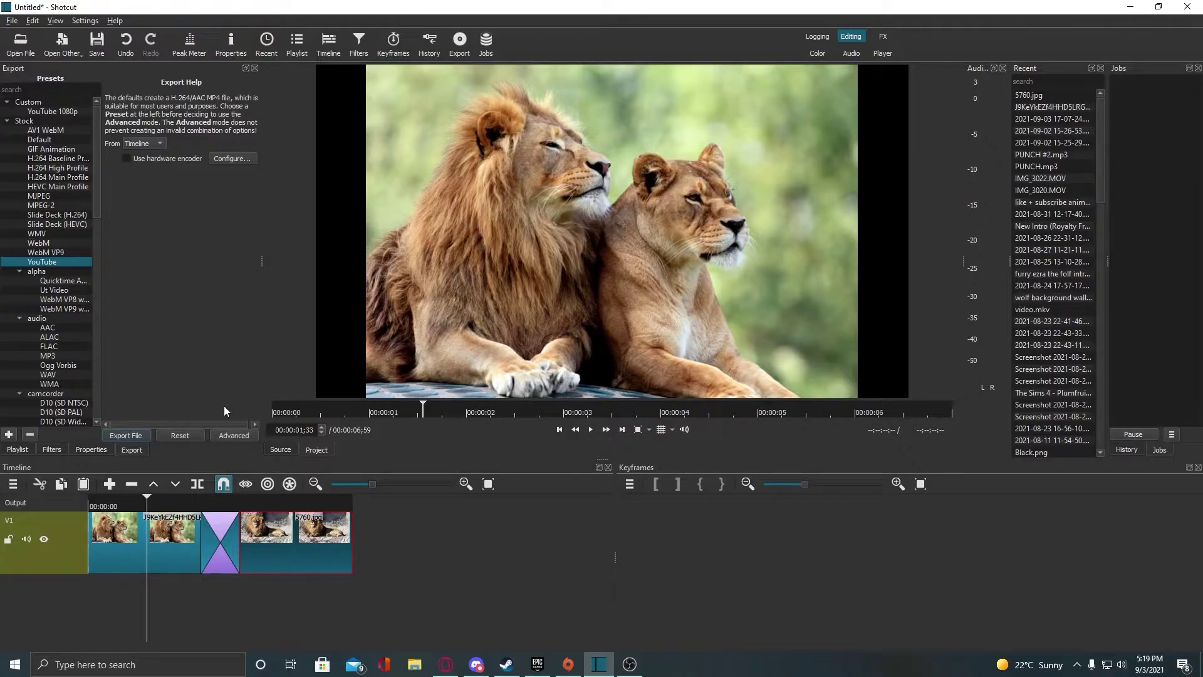
click(238, 436)
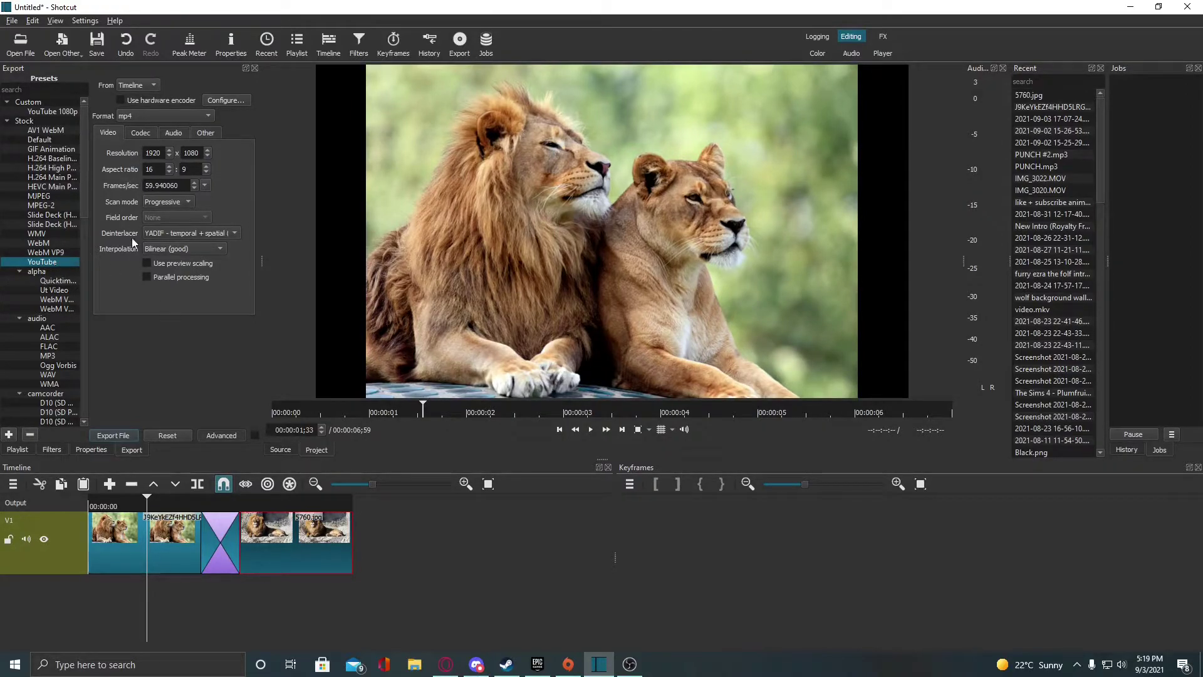
- Set the YouTube export's codec quality to 85%
click(140, 132)
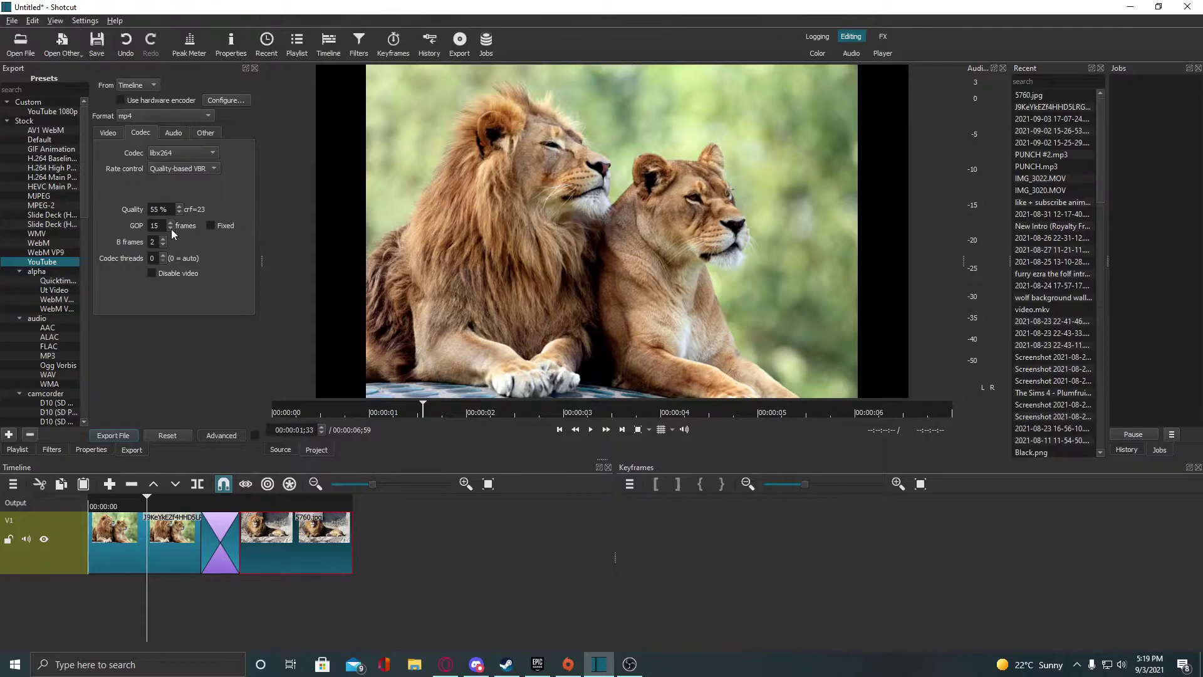
double_click(154, 209)
text(85)
click(130, 437)
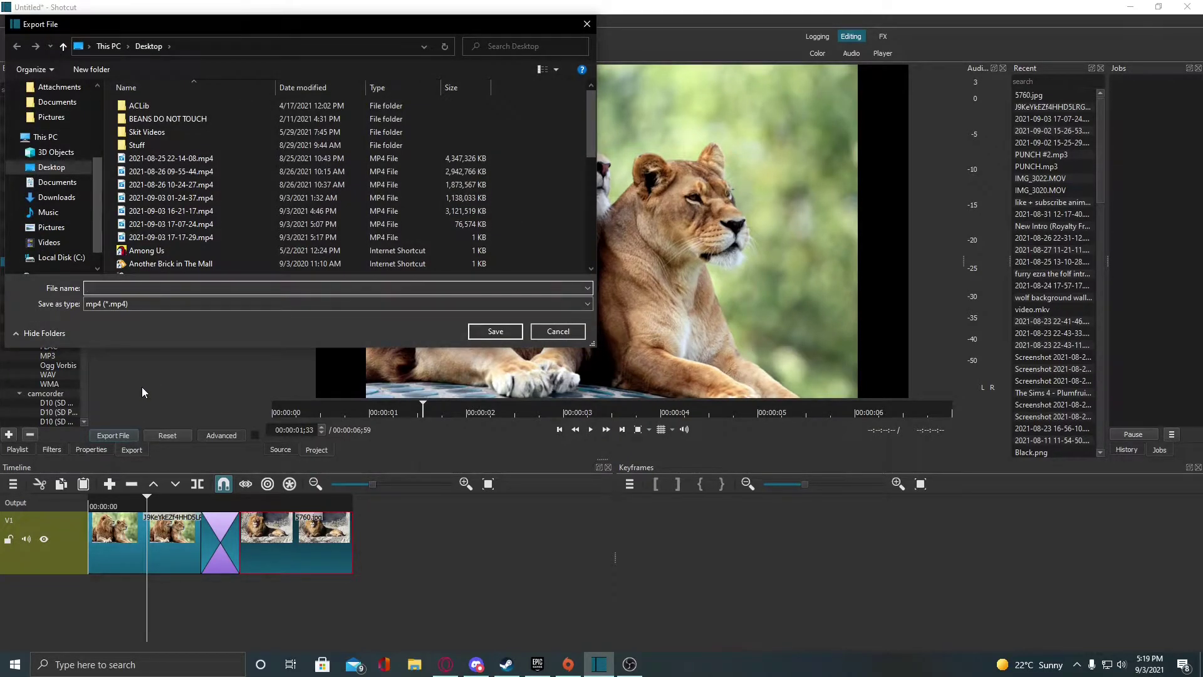
- Save the export as lion2.mp4 on the Desktop to start the render job
text(as)
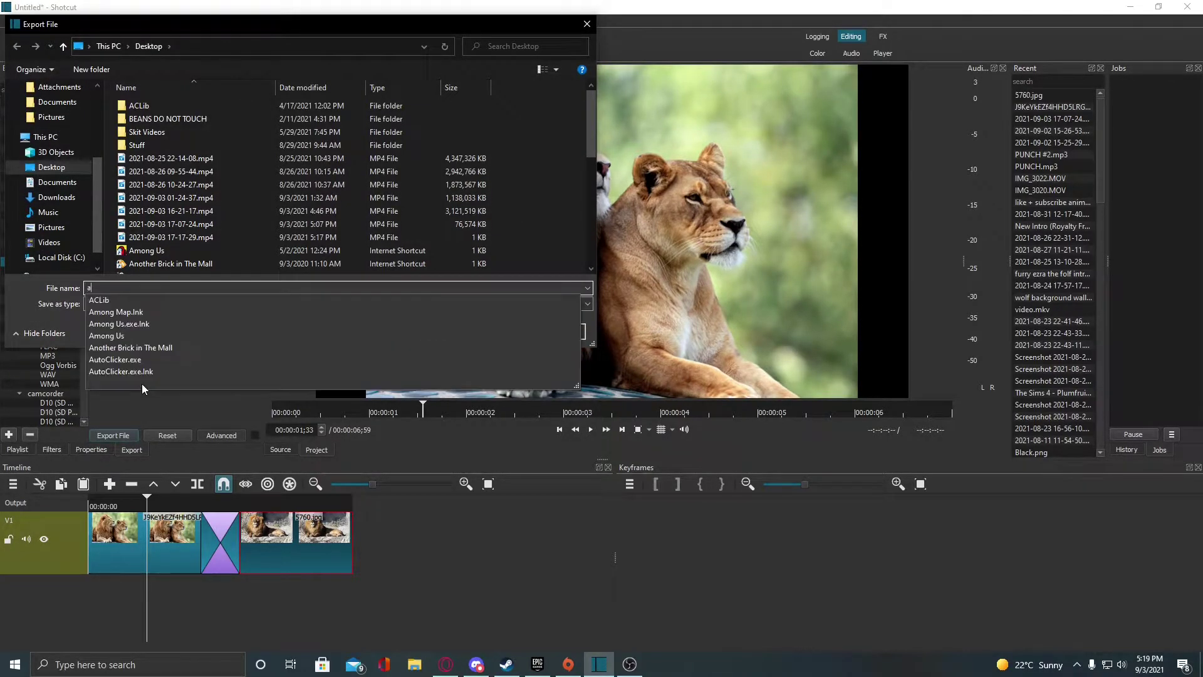
key(BackSpace)
key(BackSpace)
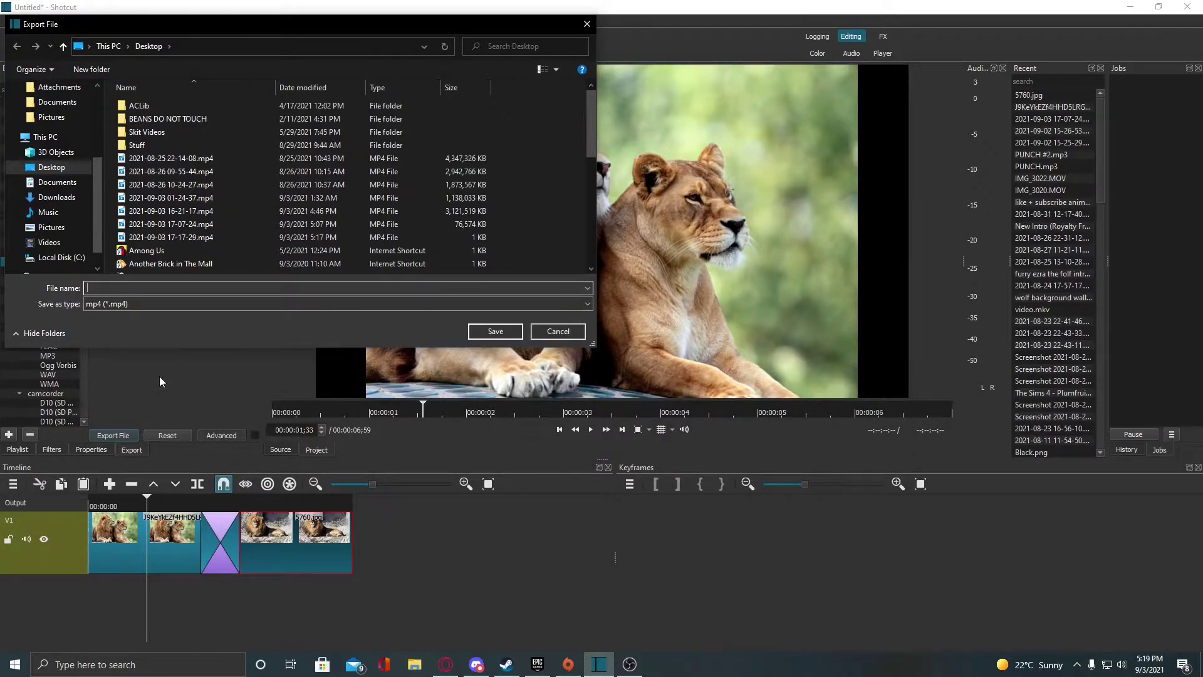
text(lion2)
click(496, 331)
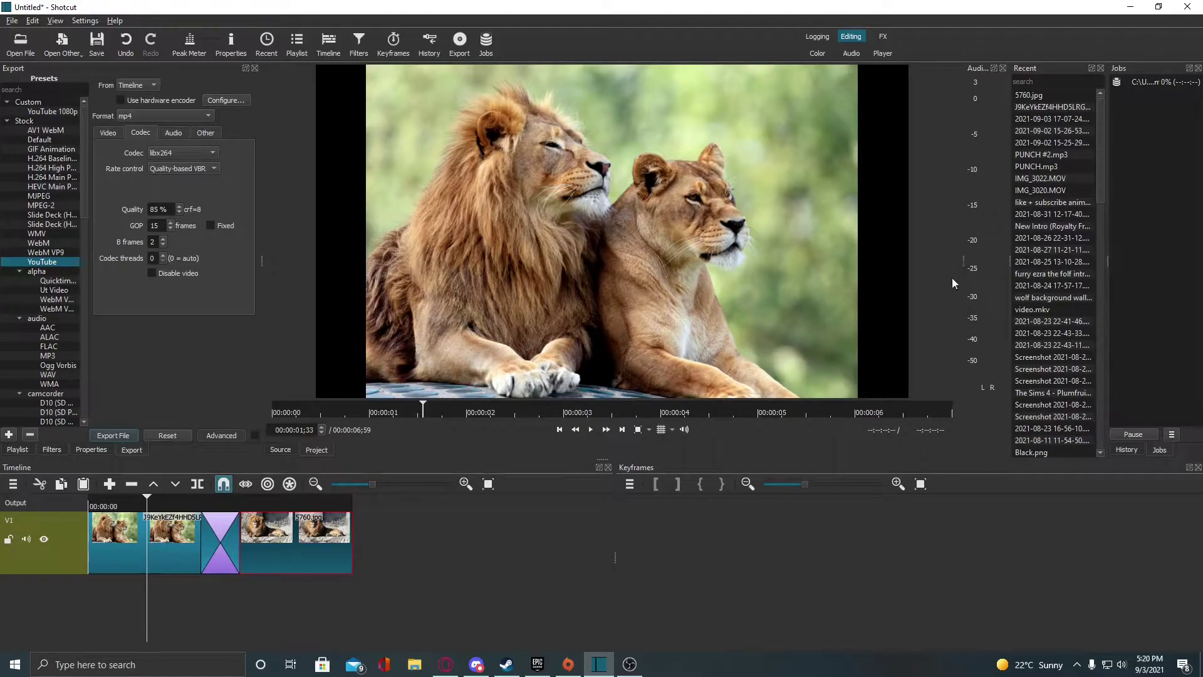
- Shrink the player to widen the Recent and Jobs panels showing the lion2.mp4 job
drag(965, 266, 850, 288)
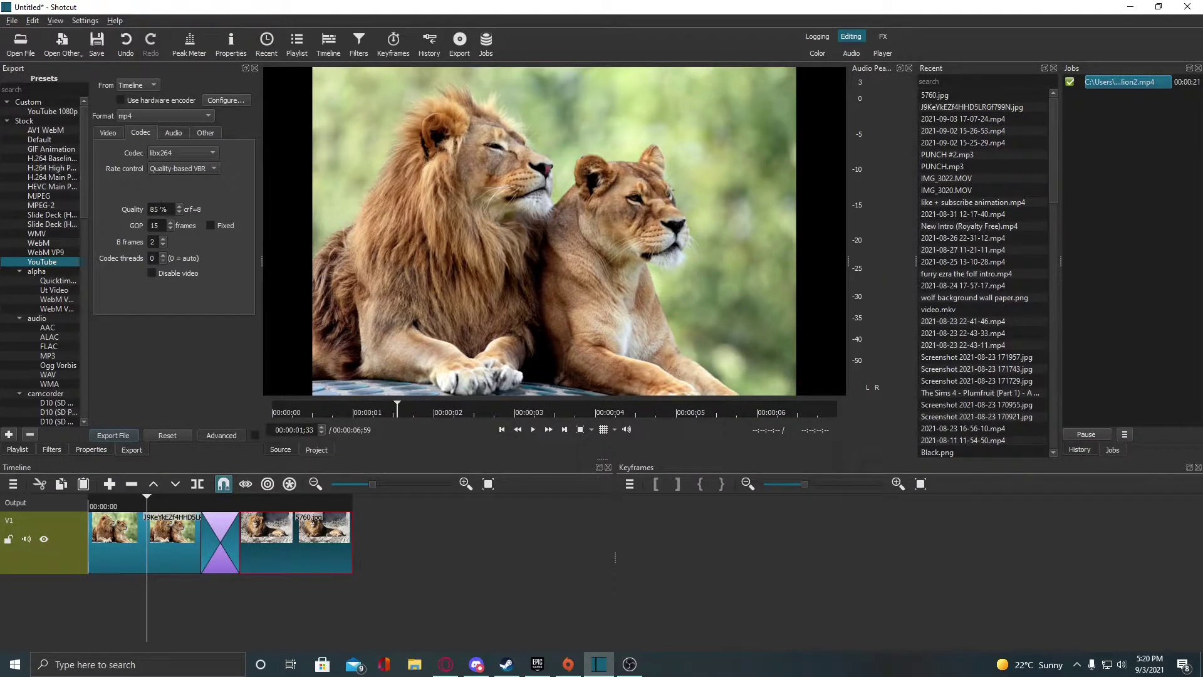
click(161, 211)
- Lower the quality to 55% and export the slideshow again as lion1.mp4
key(BackSpace)
key(BackSpace)
text(55)
click(125, 436)
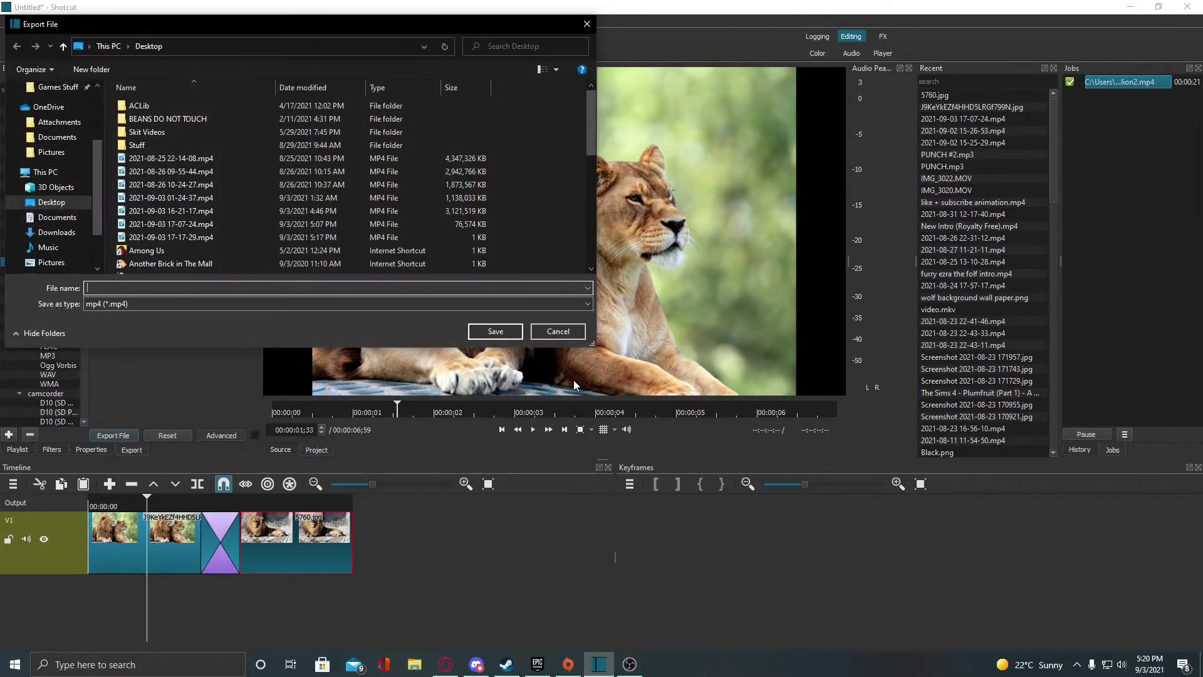
text(lion1)
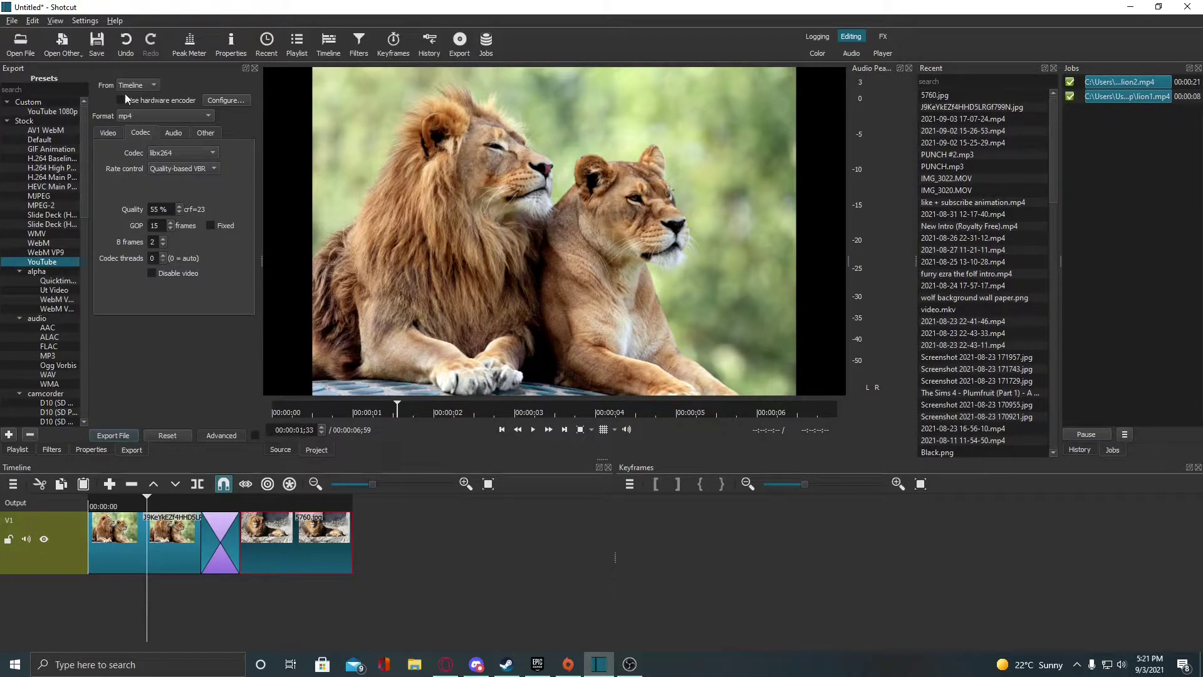
- Show the Non-Broadcast modes under Settings > Video Mode
click(89, 21)
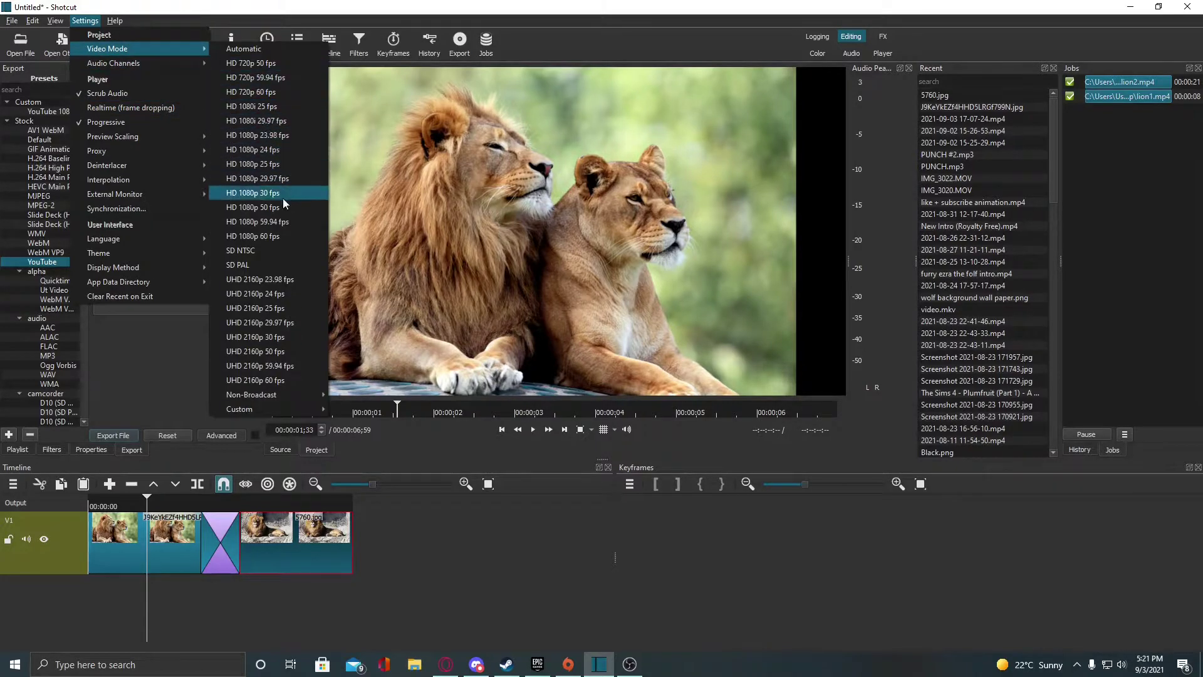
mouse_move(265, 411)
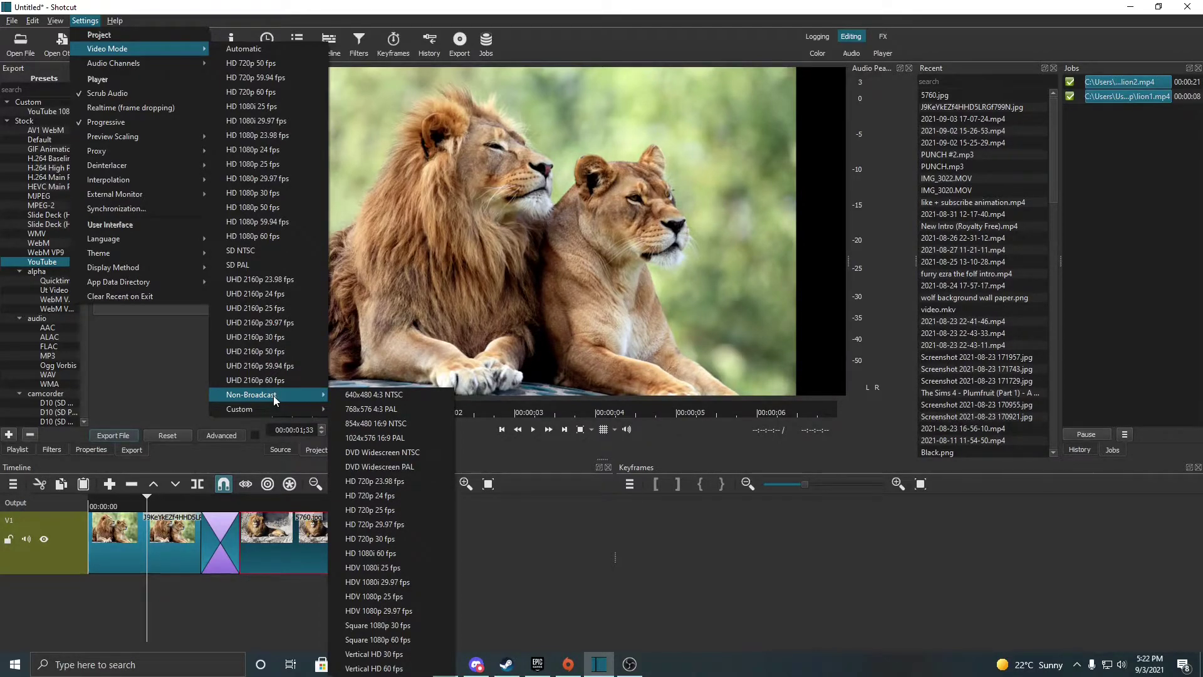
- Add a custom video mode named '4k Preset' and show its resolution presets
click(371, 411)
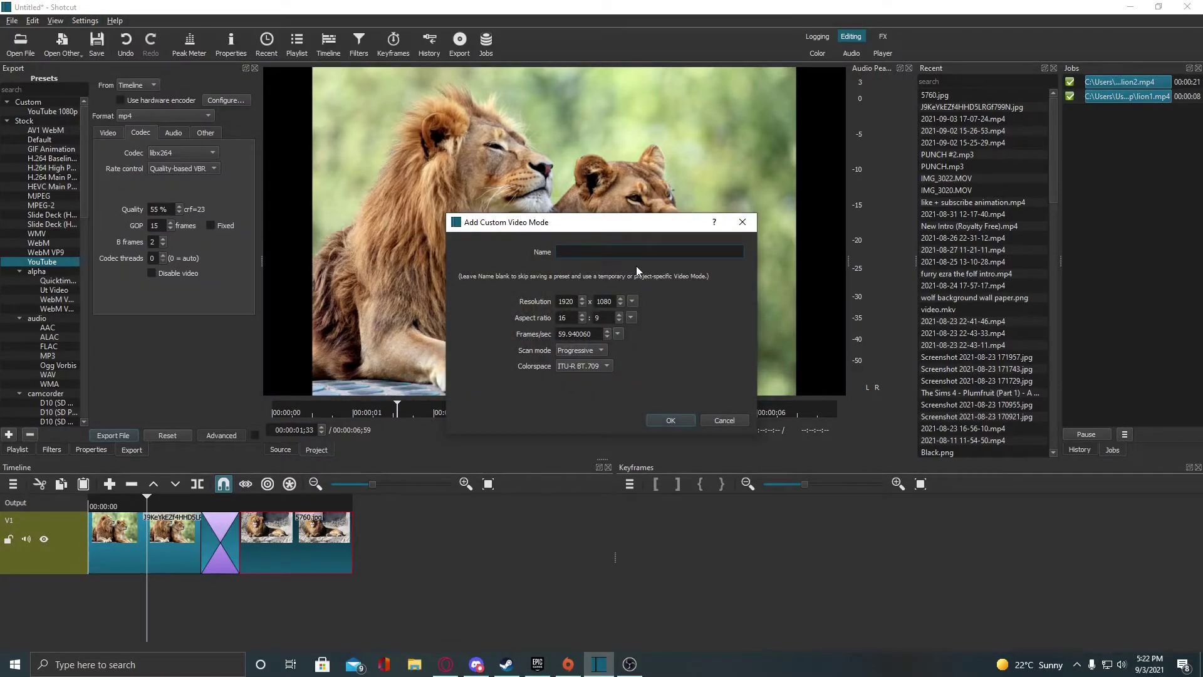
text(4k Preset)
click(631, 301)
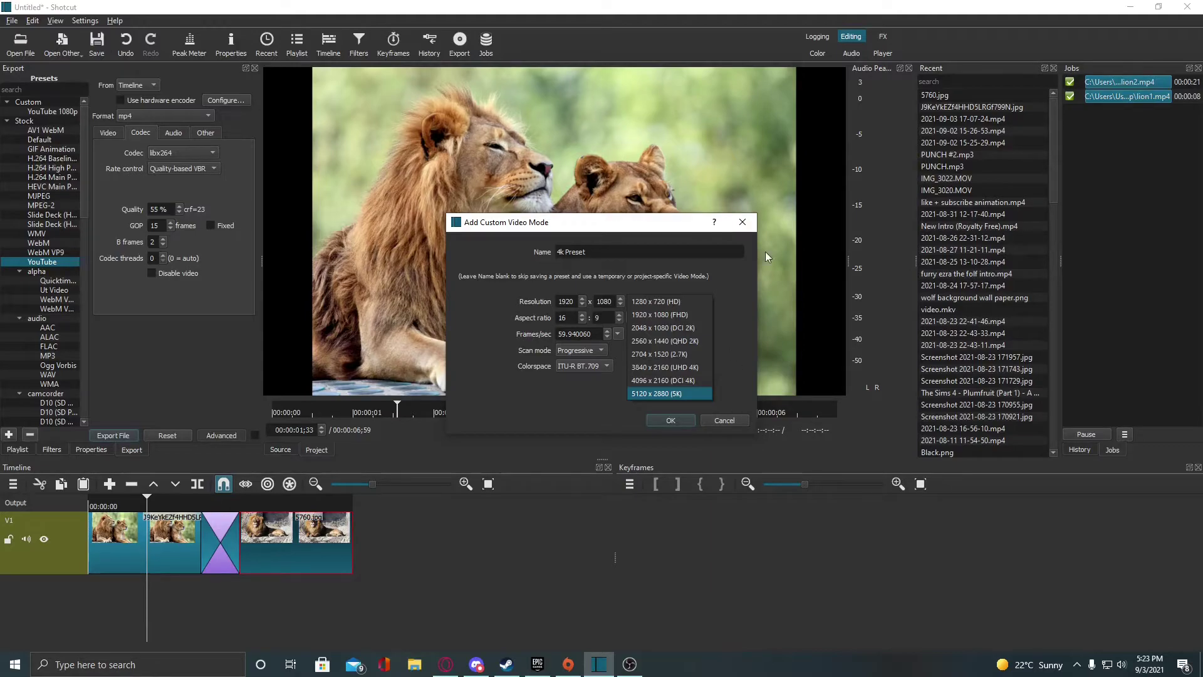
- Set the 4k Preset mode to 3840 x 2160 UHD 4K at 16:9 and save it
click(697, 366)
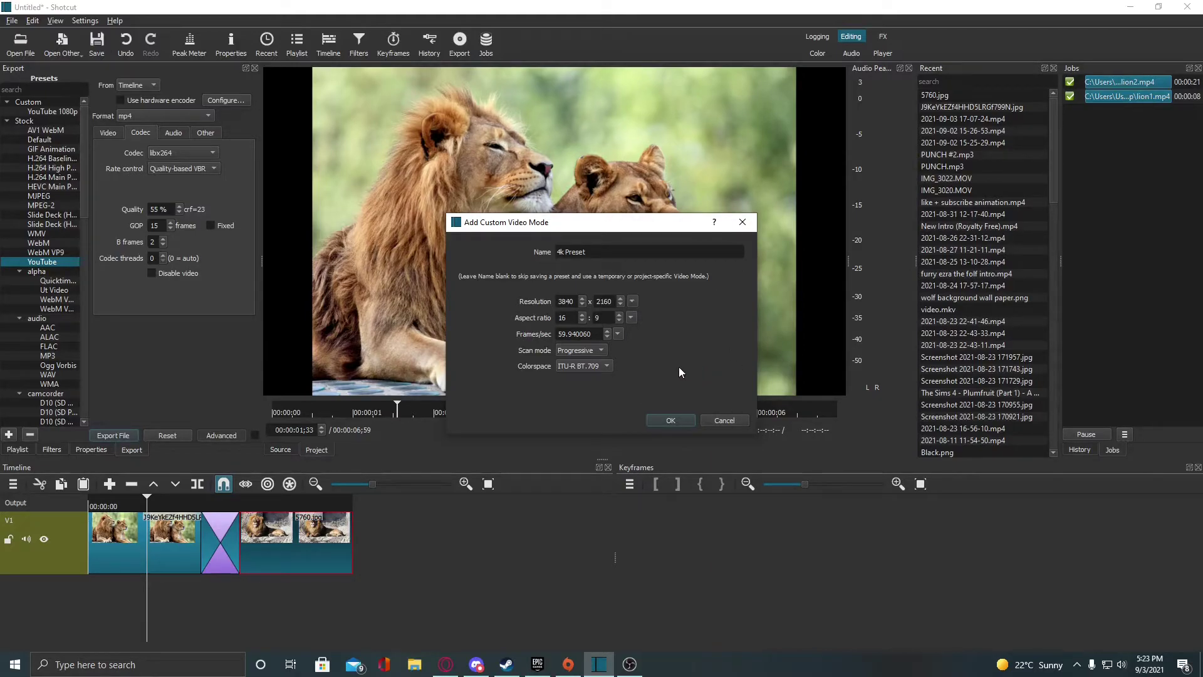
click(631, 318)
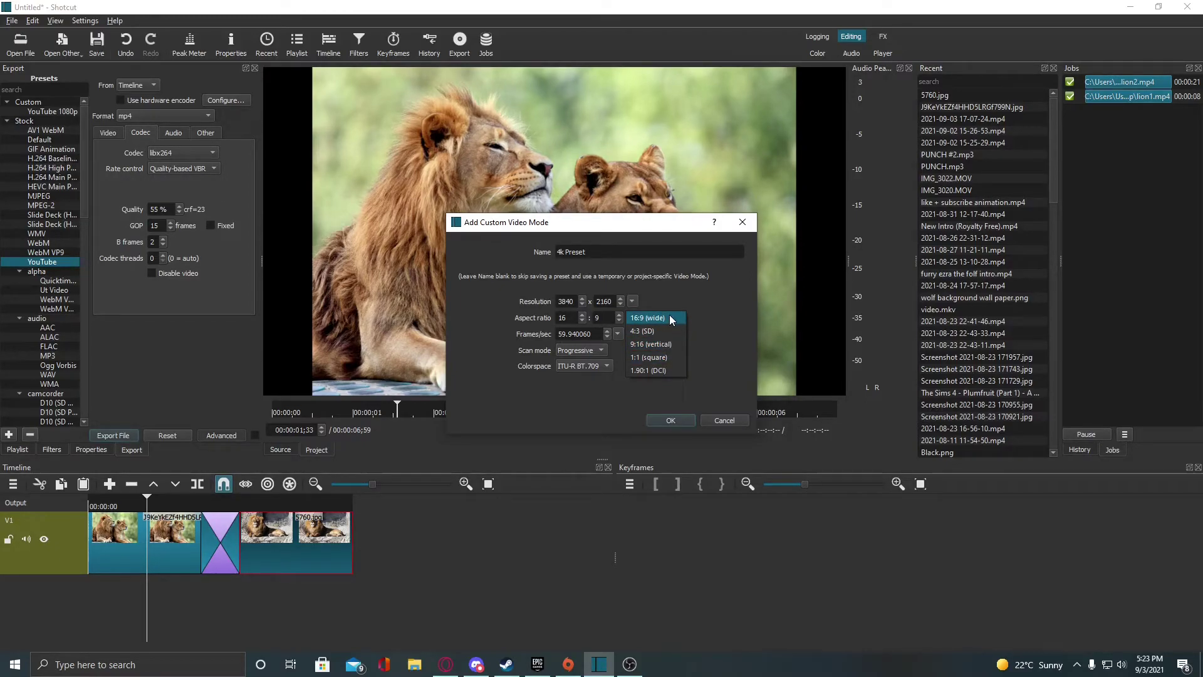
click(675, 381)
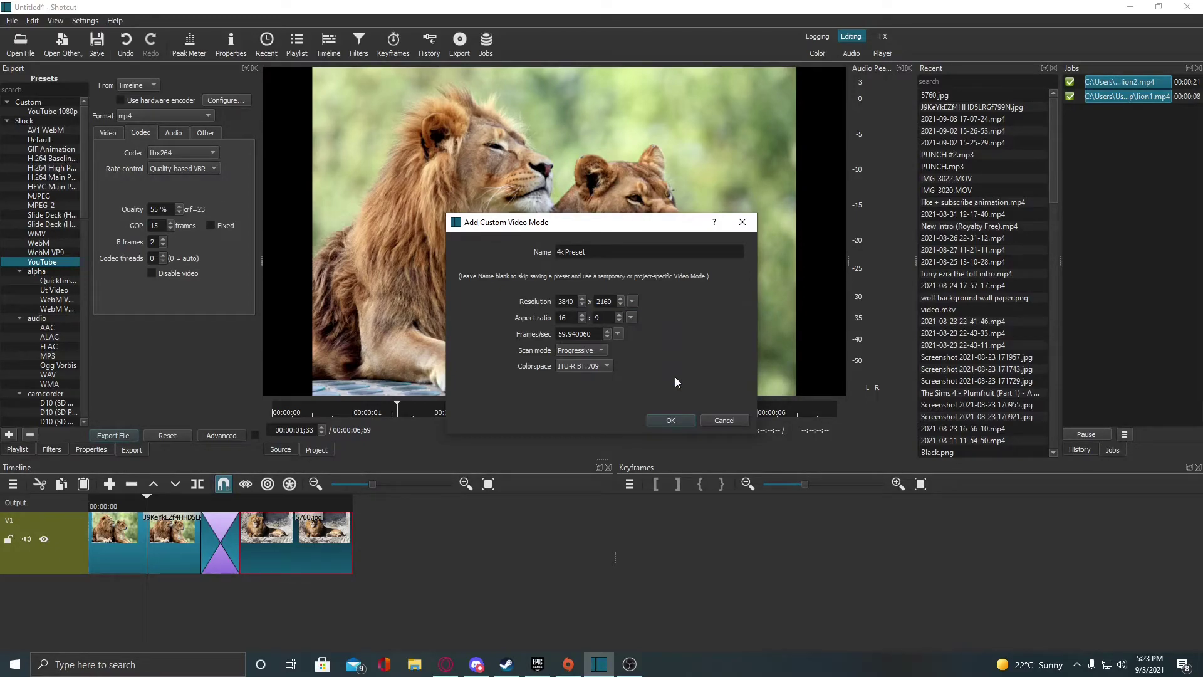
click(671, 420)
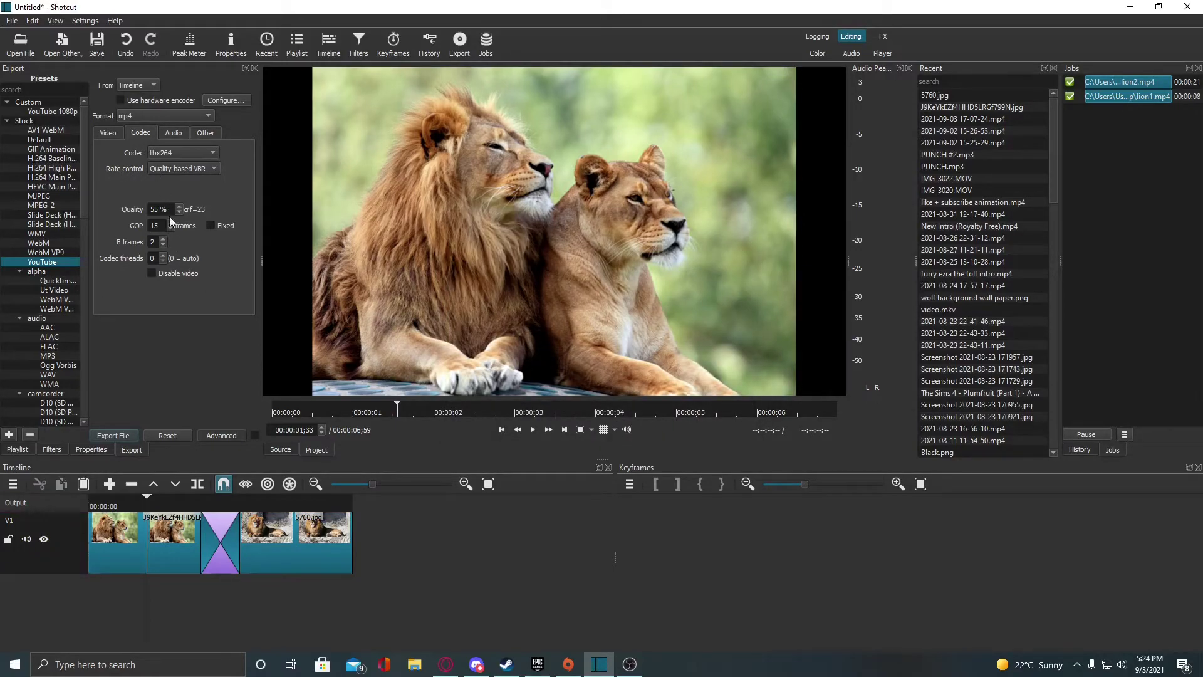
- Add and apply an unnamed custom 3840x2160 video mode at 59.94 fps, progressive scan
click(84, 21)
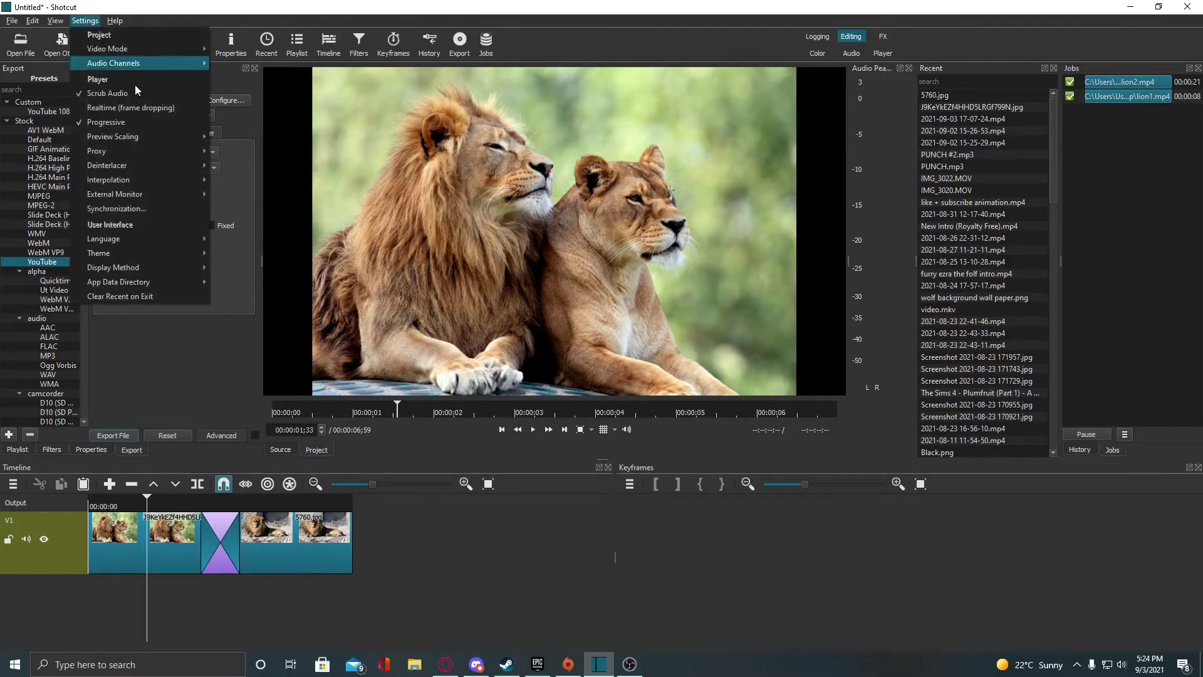
mouse_move(130, 49)
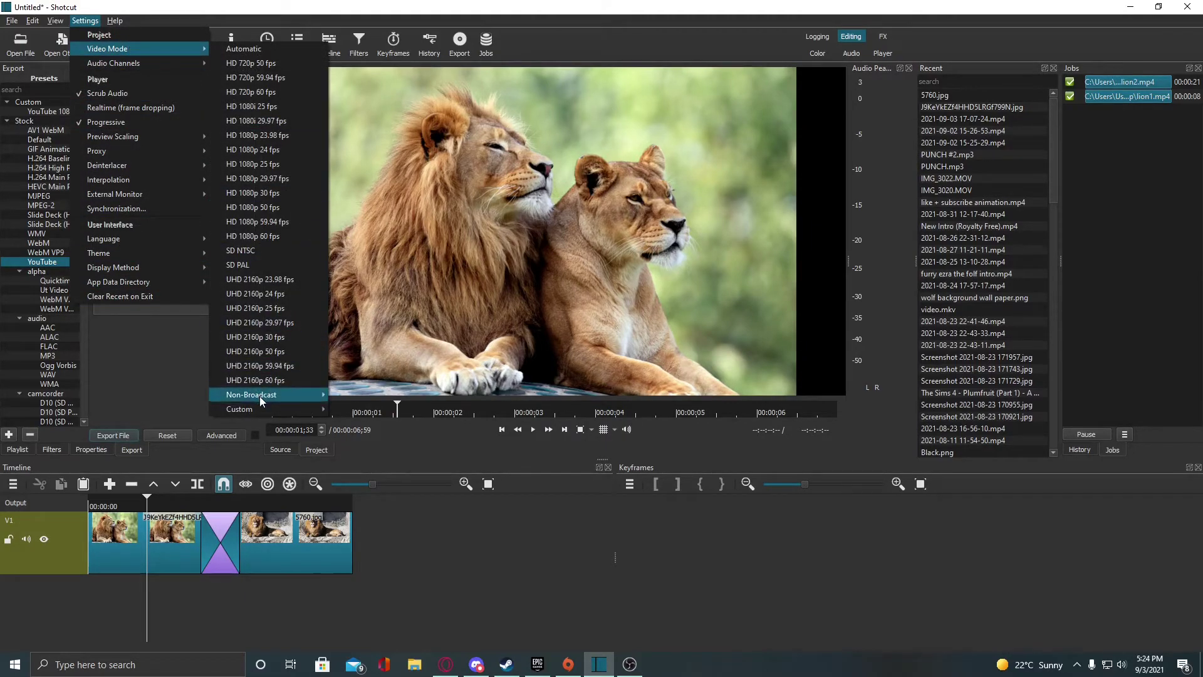
mouse_move(261, 411)
click(351, 407)
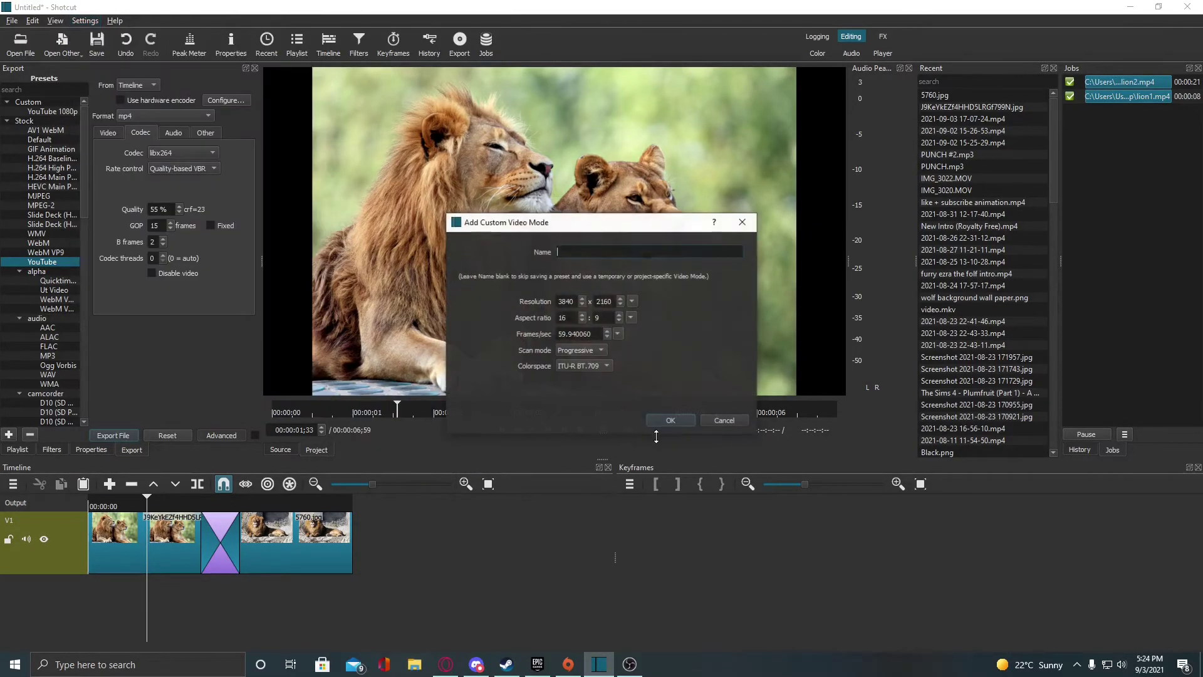
click(618, 334)
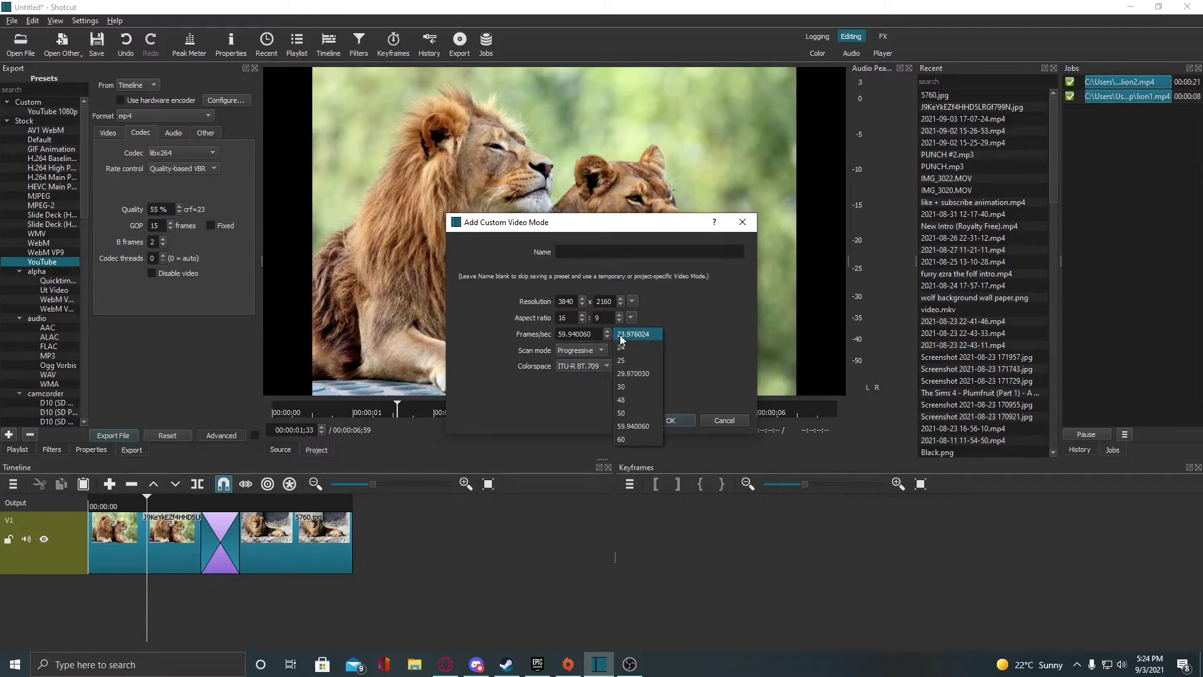
click(716, 348)
click(594, 353)
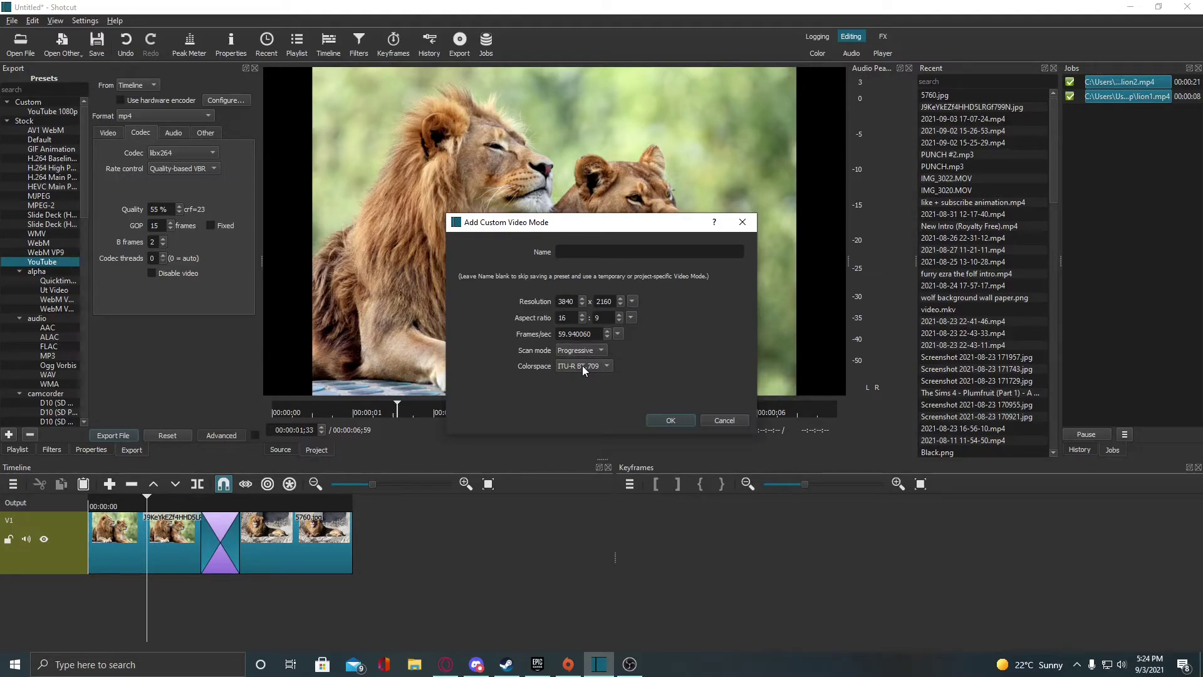
click(581, 351)
click(581, 350)
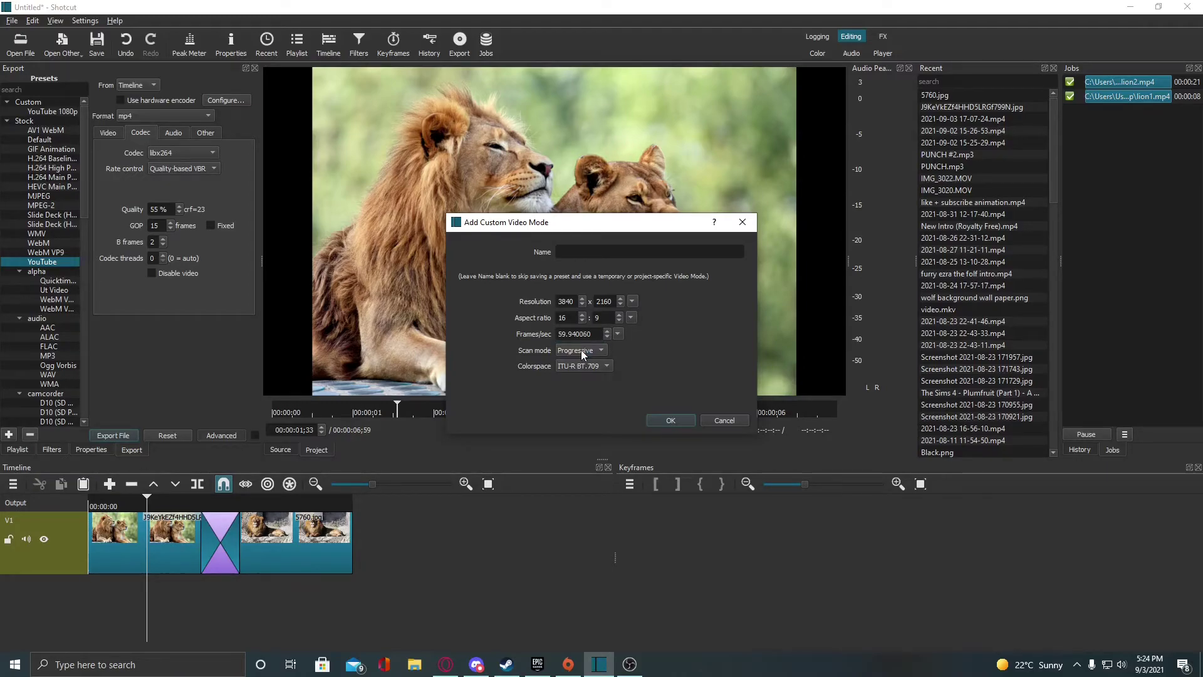
click(671, 421)
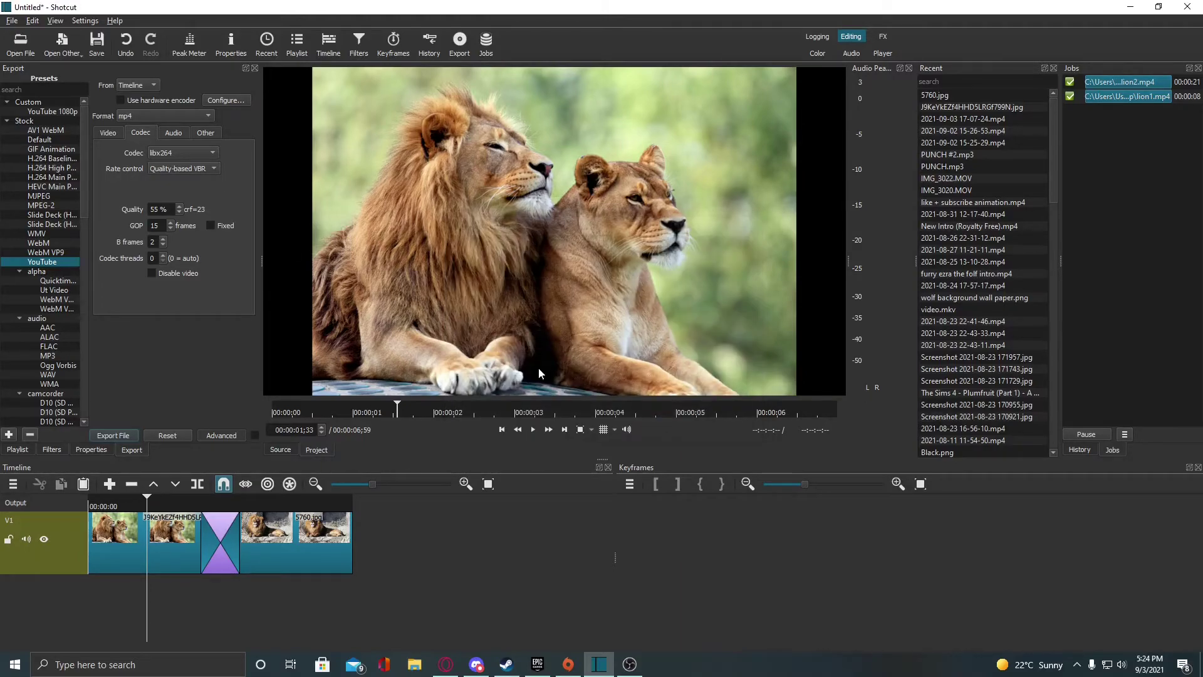
- Set the project video mode to the custom vertical 'YouTube Shorts' preset
click(85, 22)
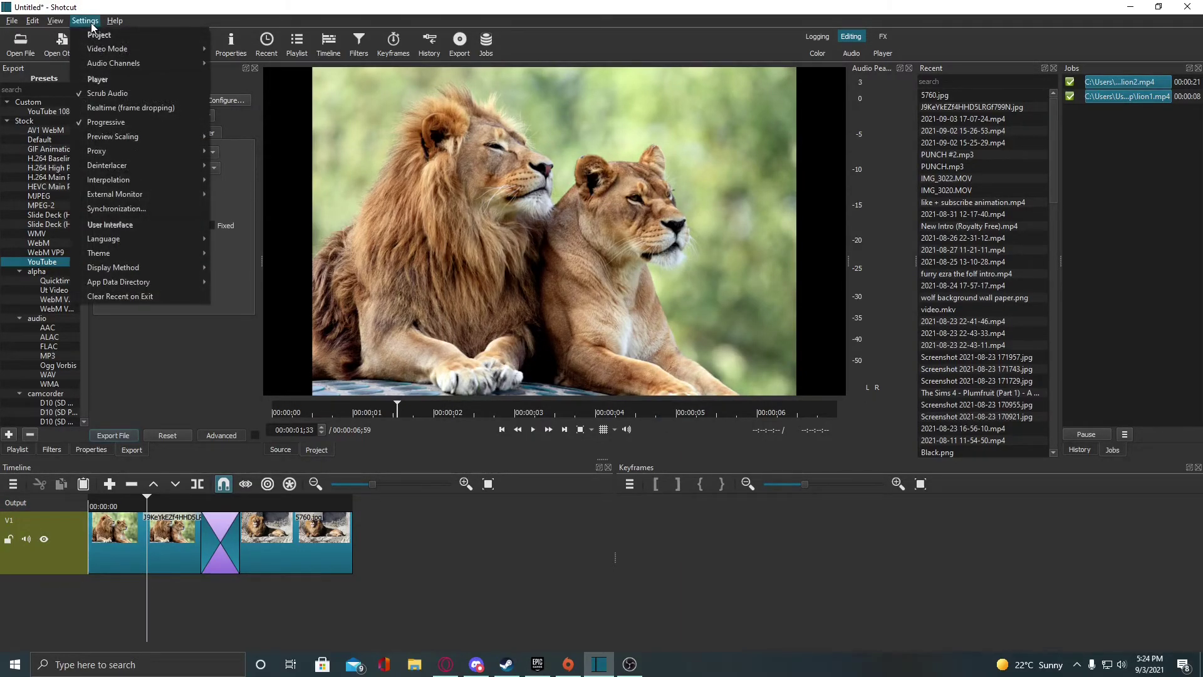
mouse_move(150, 48)
mouse_move(258, 407)
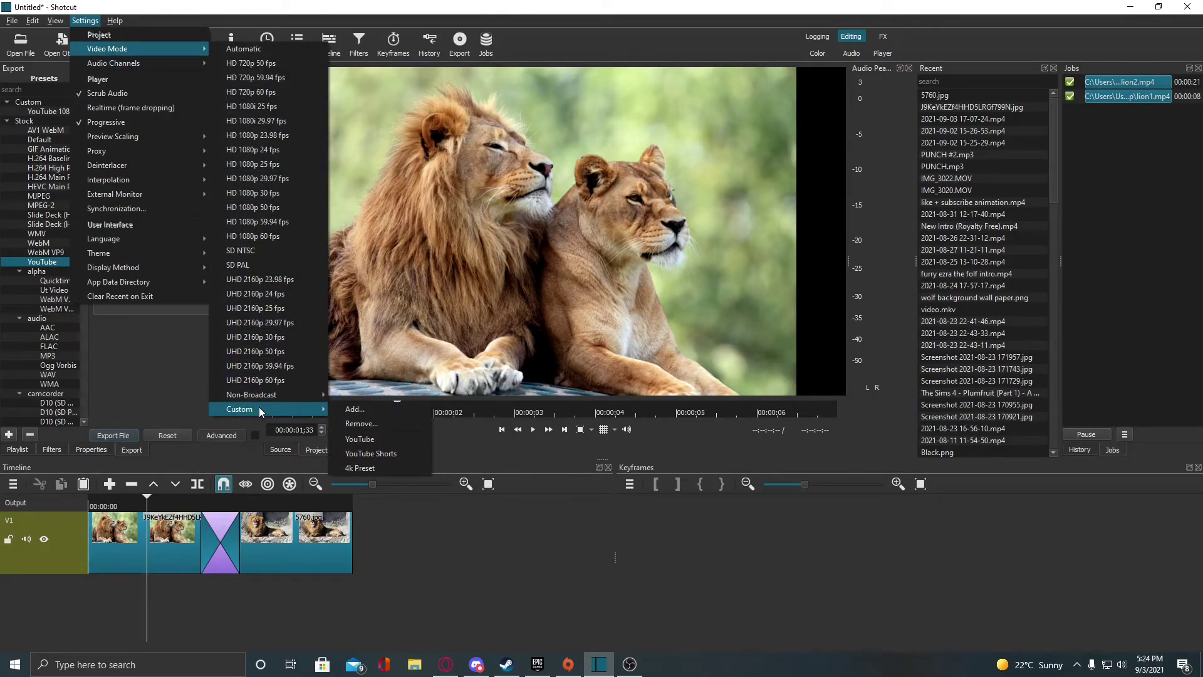
click(392, 454)
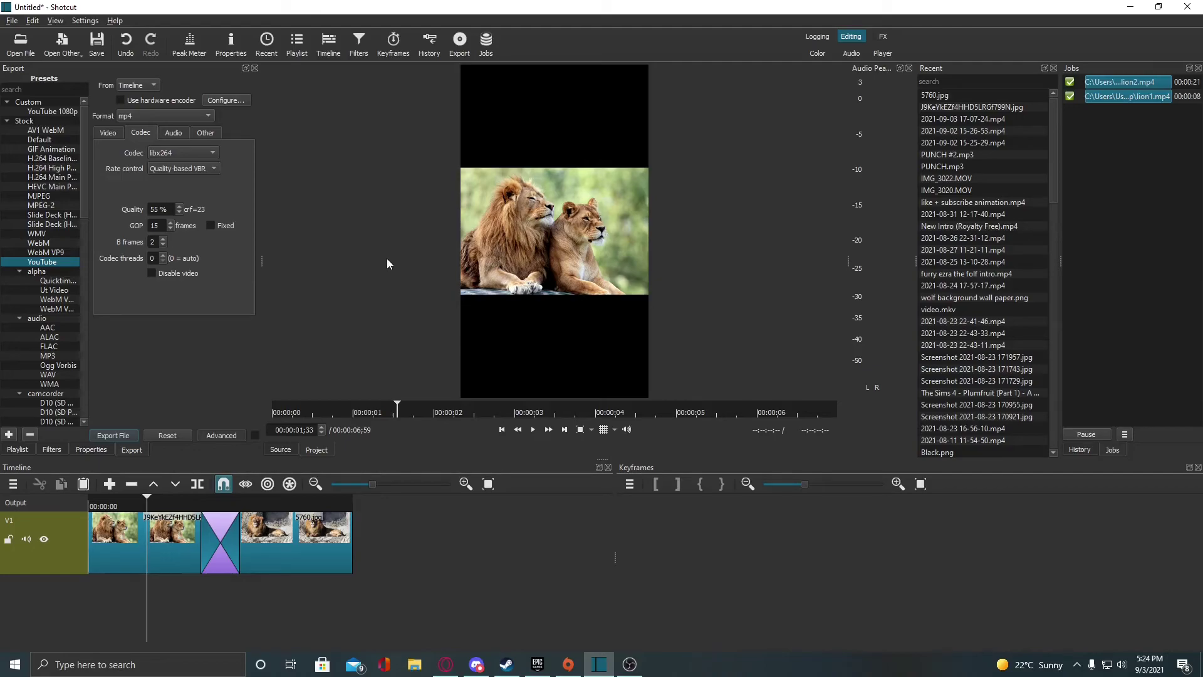
- Set the project video mode to the custom widescreen 'YouTube' preset
click(85, 21)
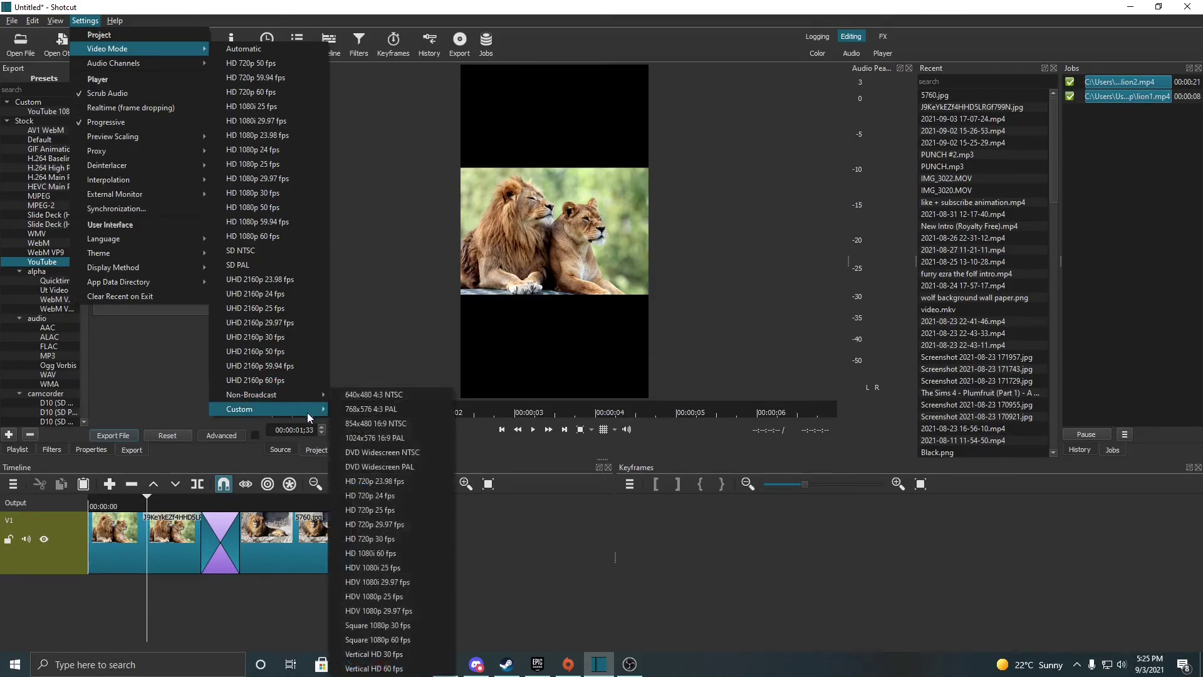
mouse_move(307, 410)
click(371, 441)
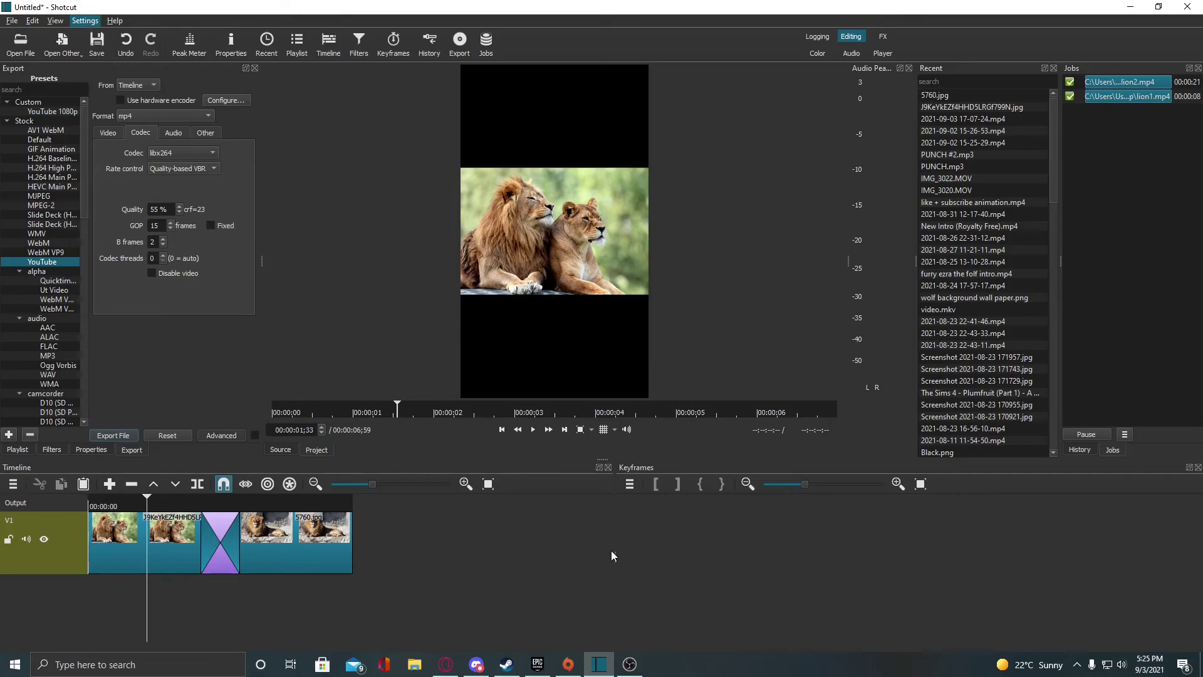